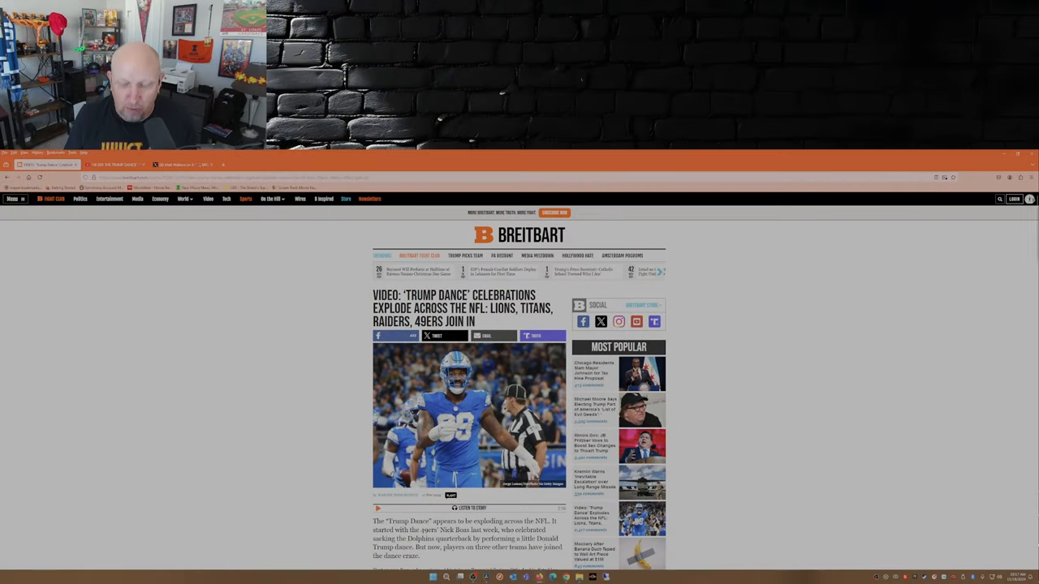
pyautogui.scroll(-1, 520, 390)
pyautogui.scroll(1, 519, 390)
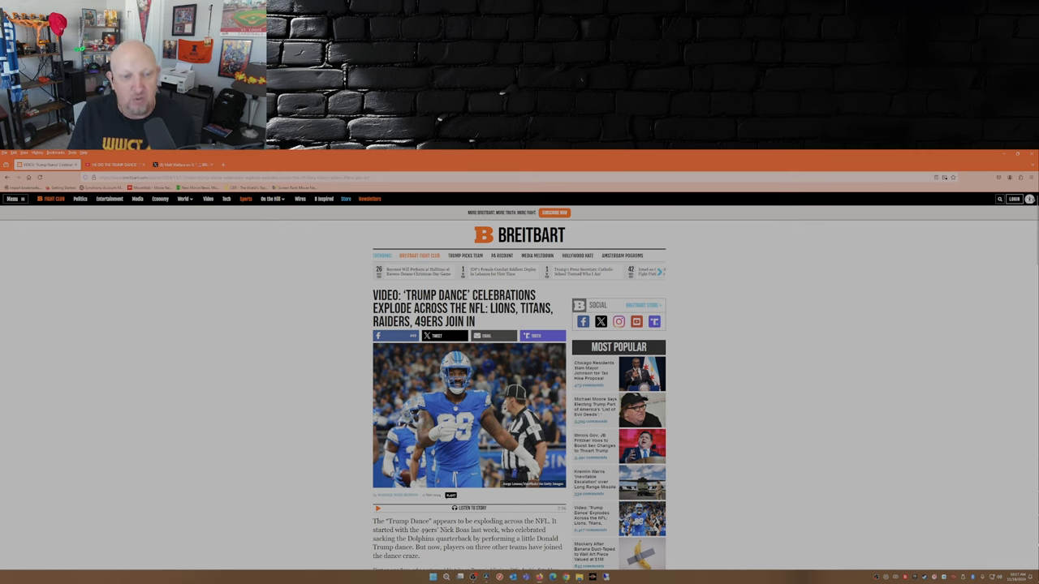
pyautogui.scroll(-2, 519, 381)
pyautogui.scroll(-1, 520, 382)
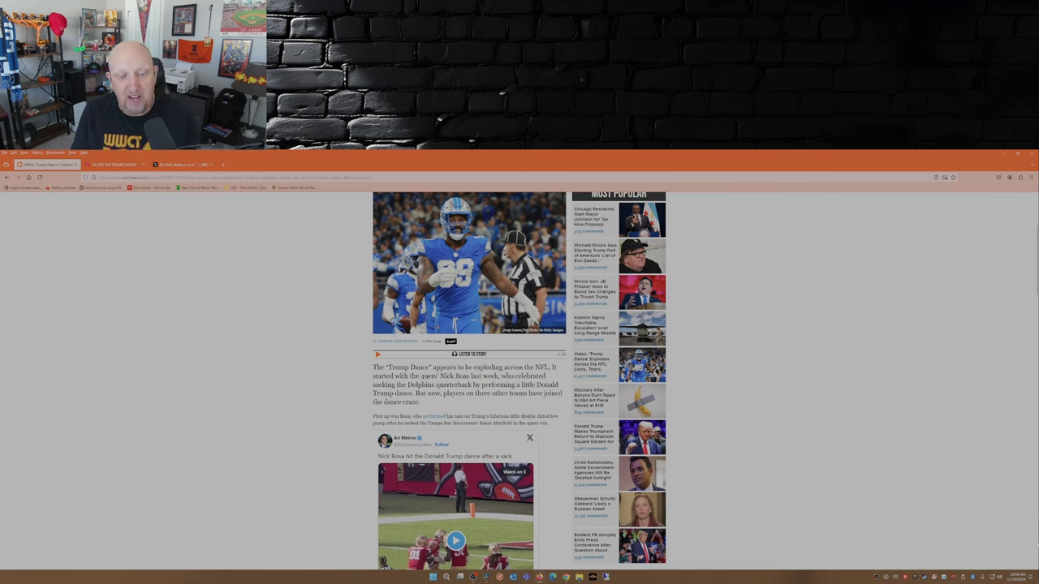
pyautogui.scroll(-2, 519, 381)
pyautogui.scroll(-2, 519, 382)
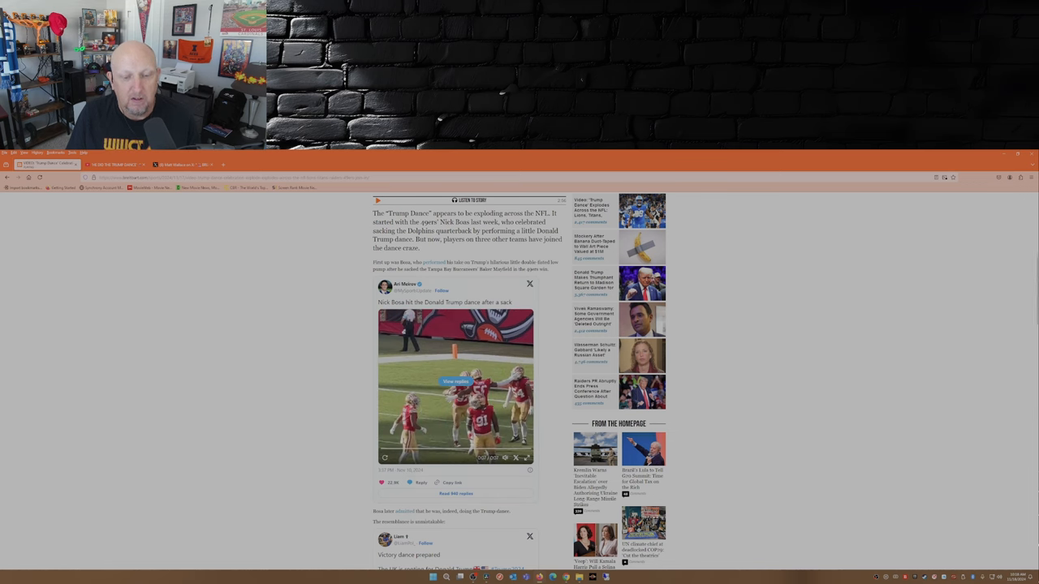
pyautogui.scroll(-2, 519, 382)
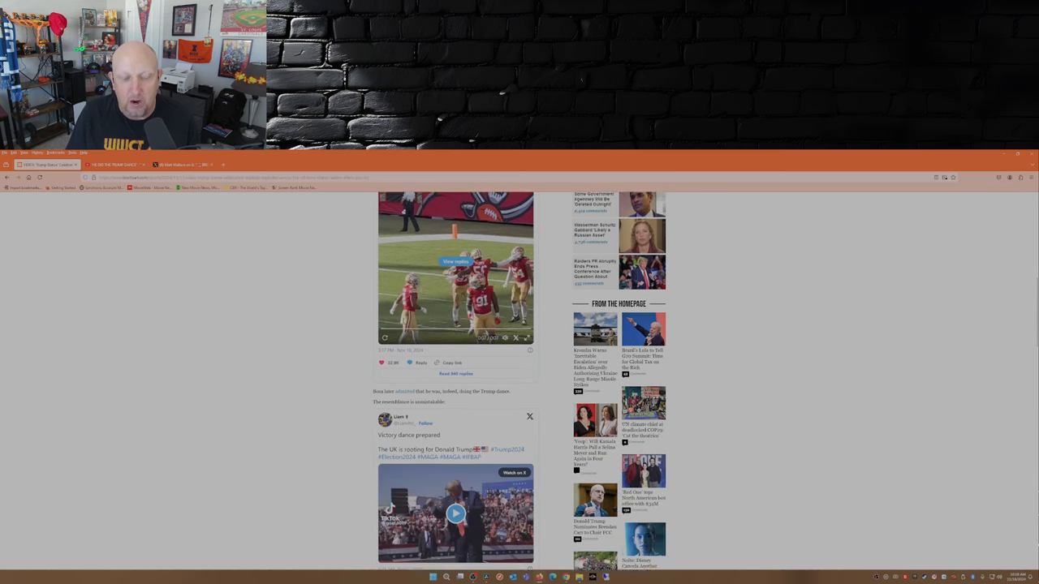
pyautogui.scroll(-2, 520, 382)
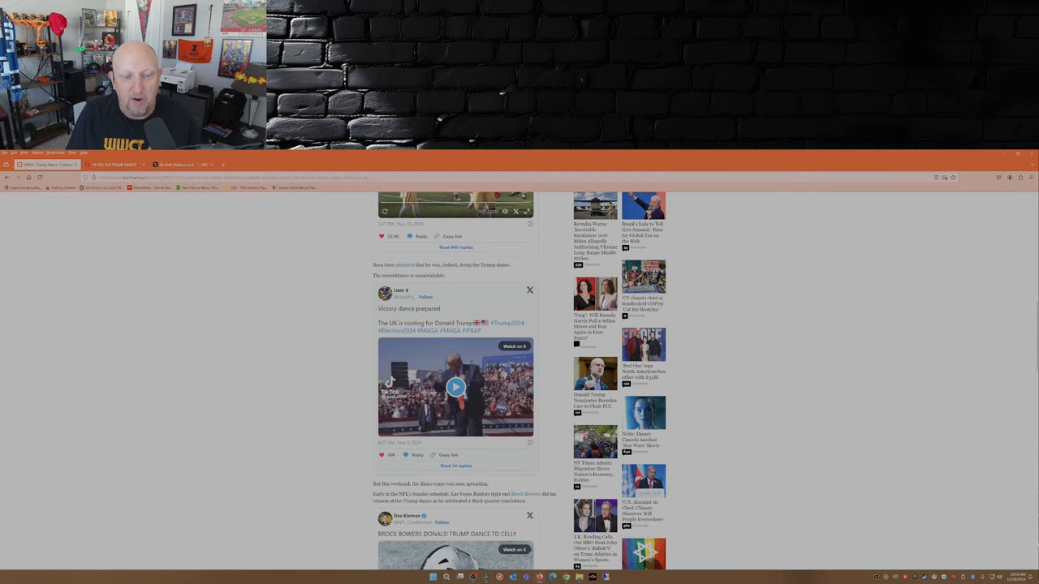
pyautogui.scroll(-1, 519, 381)
pyautogui.scroll(-1, 520, 382)
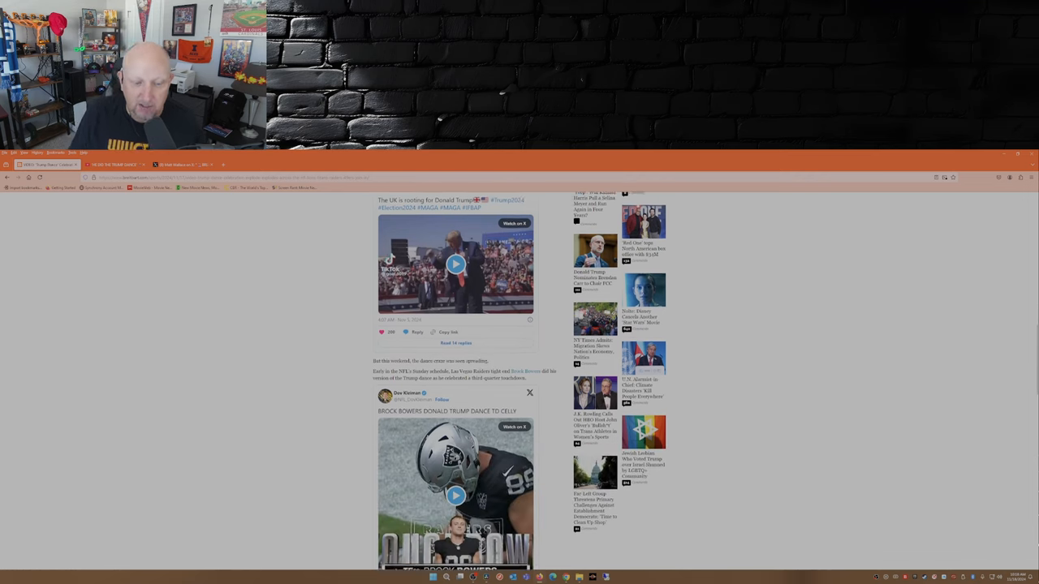
pyautogui.scroll(-1, 520, 381)
pyautogui.scroll(-1, 454, 382)
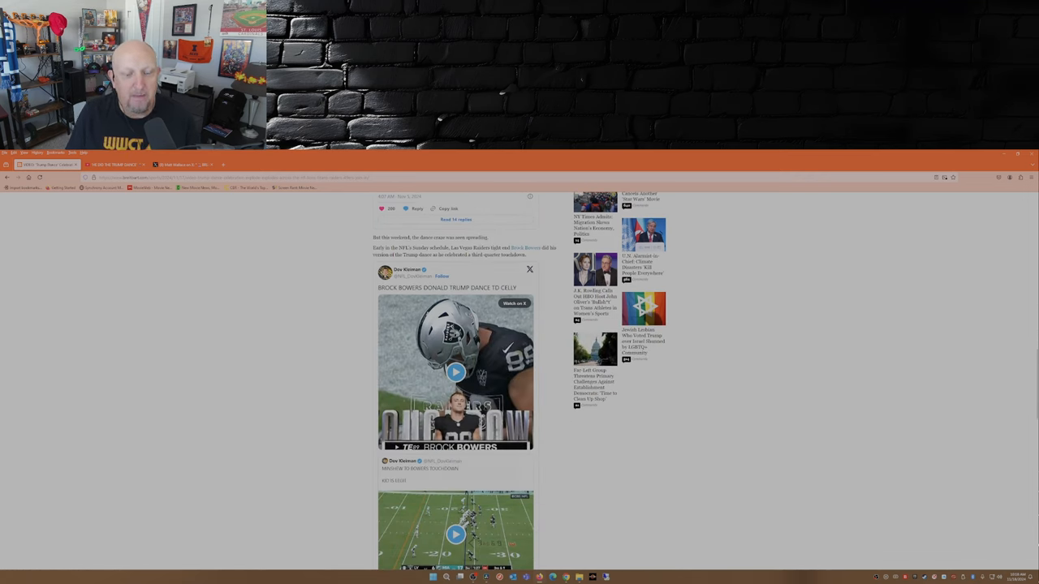
# Step: Play the Bowers dance clip, view the Minshew-to-Bowers touchdown post on X, then return to the article
pyautogui.click(455, 371)
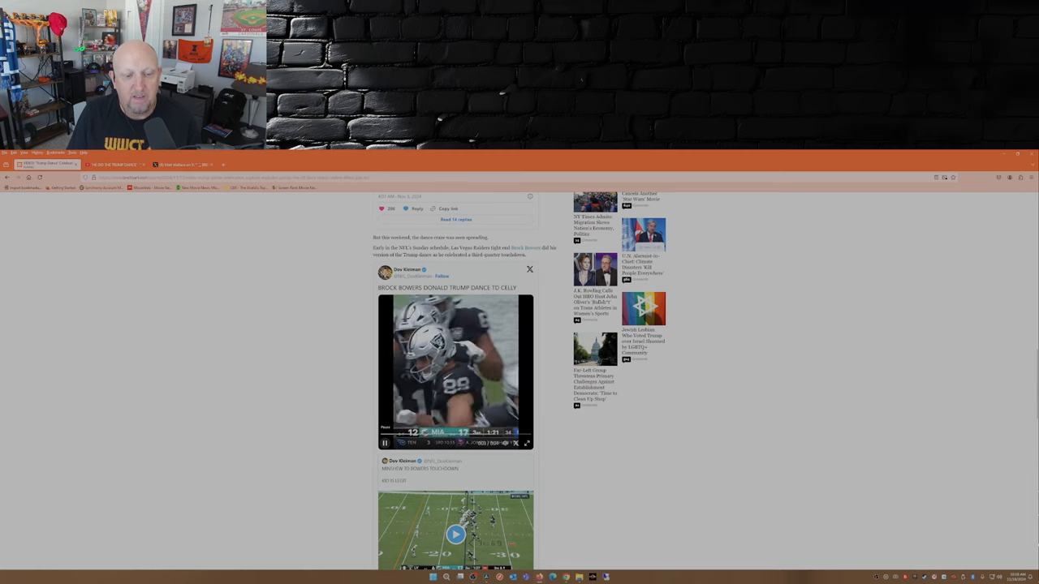
pyautogui.scroll(-3, 455, 381)
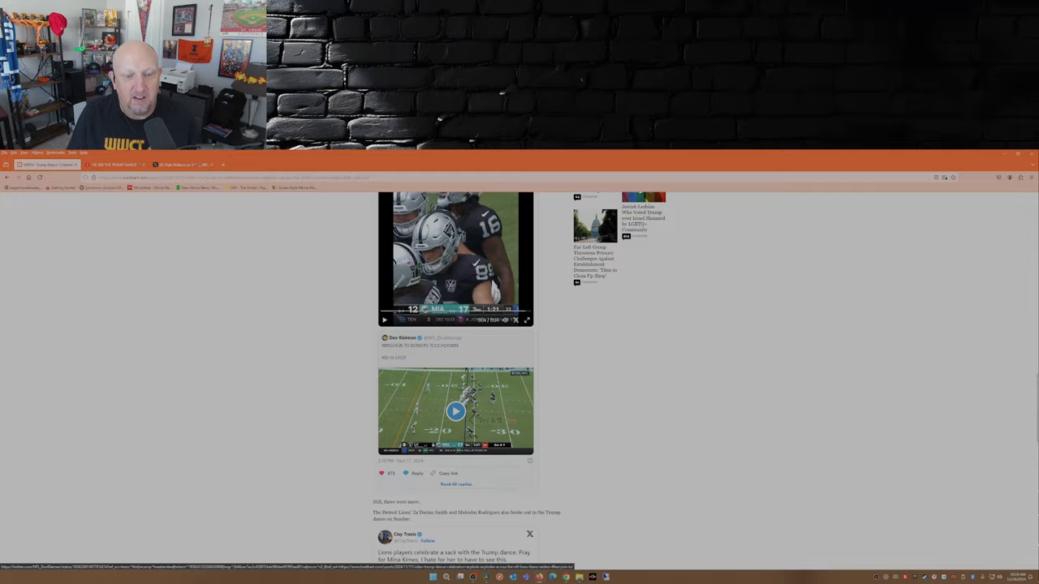
pyautogui.click(455, 411)
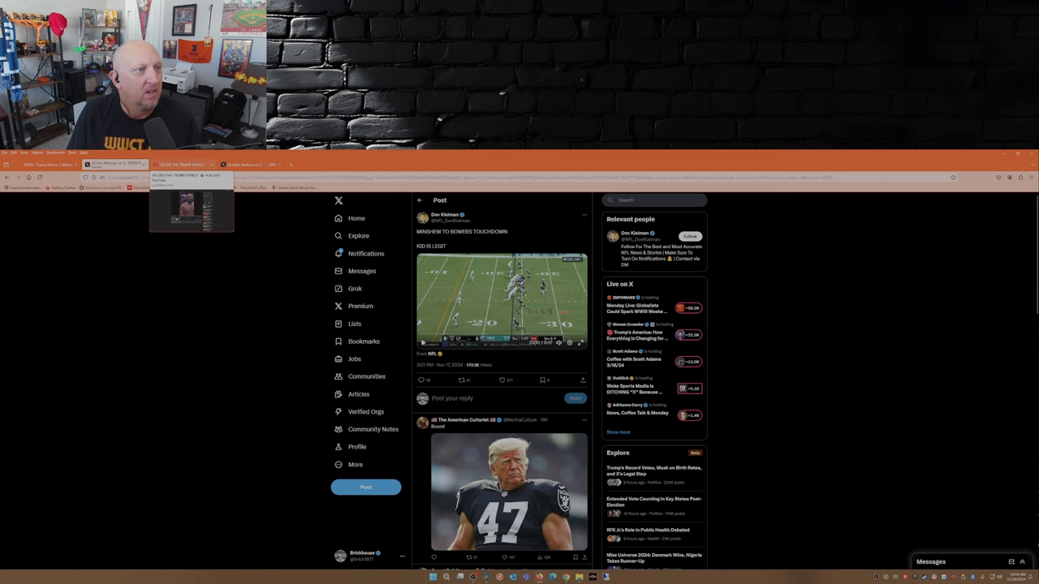
pyautogui.click(143, 165)
pyautogui.scroll(-3, 455, 382)
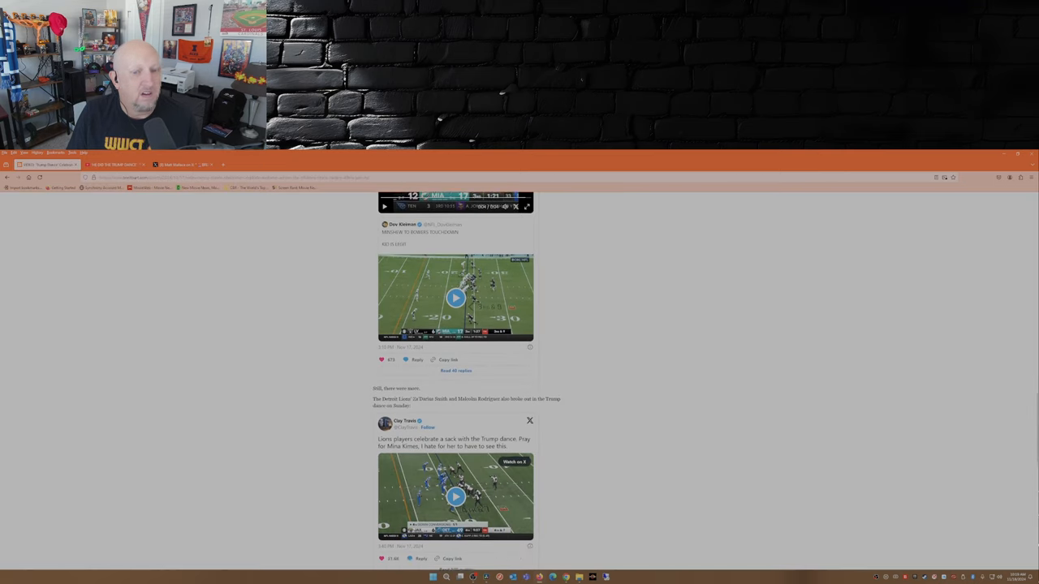
pyautogui.scroll(-3, 456, 381)
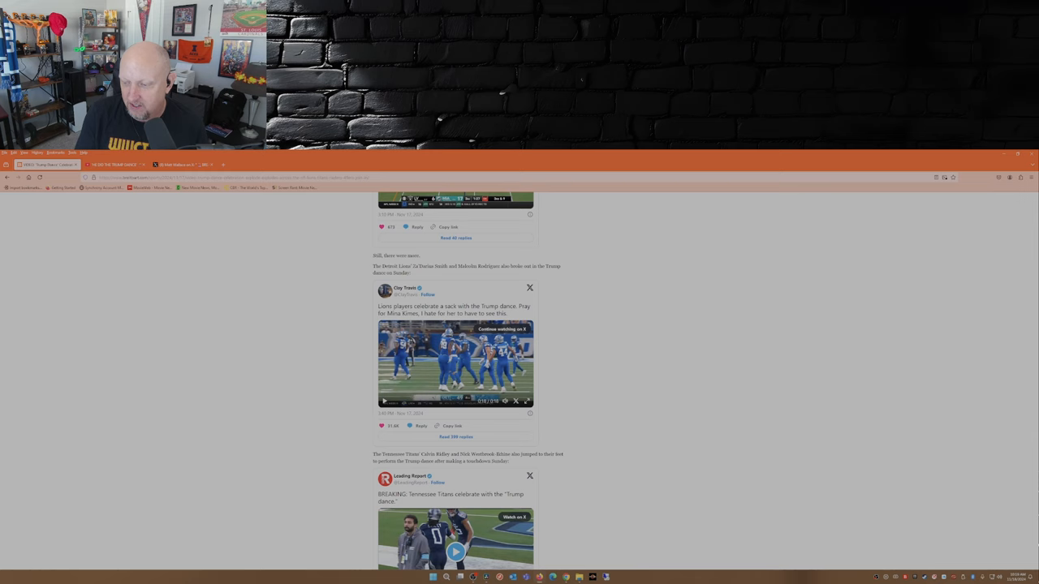
pyautogui.scroll(-2, 455, 382)
pyautogui.scroll(-2, 454, 382)
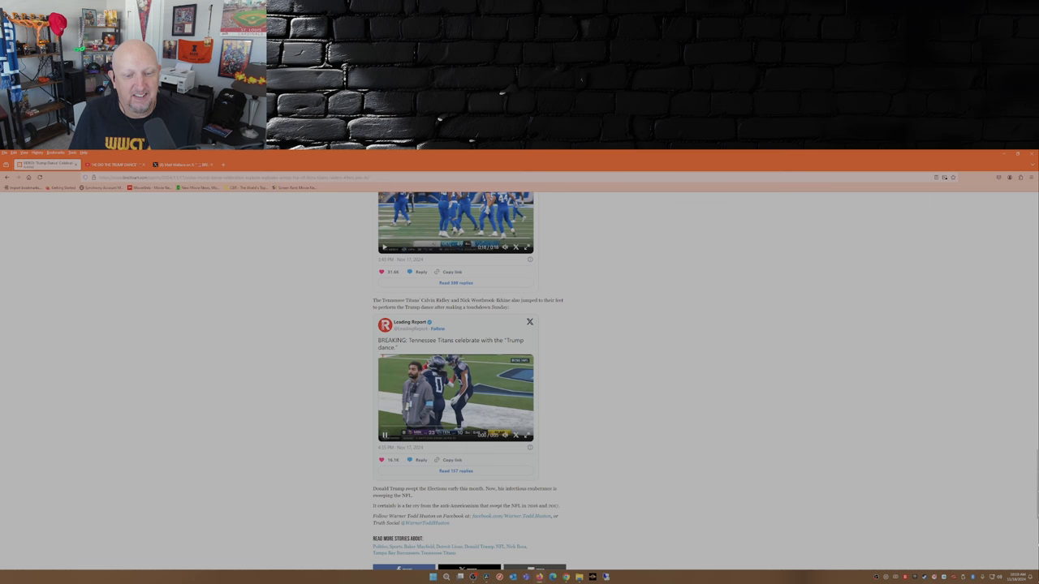
pyautogui.scroll(-2, 469, 382)
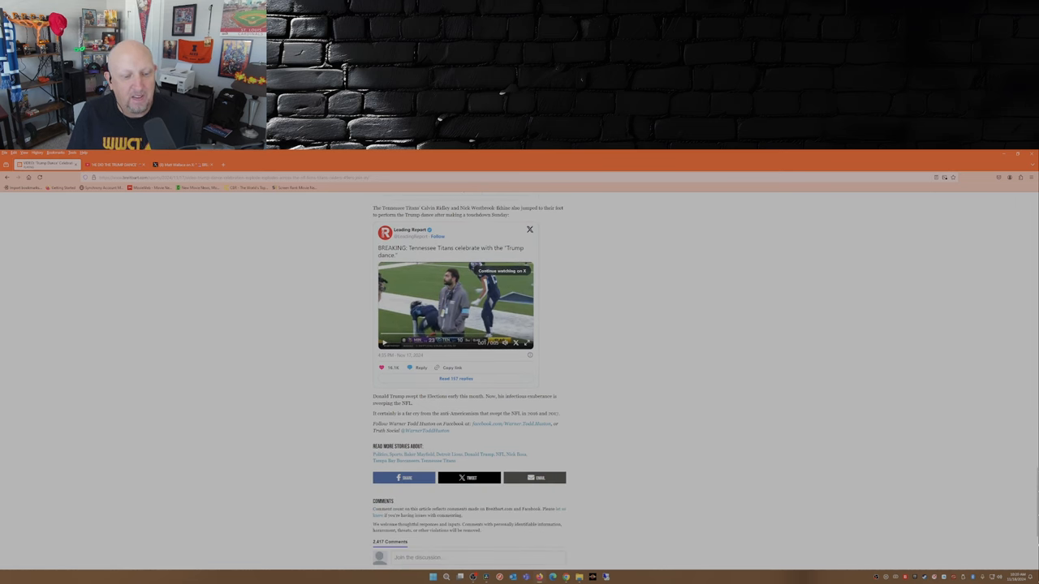
pyautogui.scroll(5, 469, 381)
pyautogui.scroll(5, 469, 381)
pyautogui.scroll(5, 469, 381)
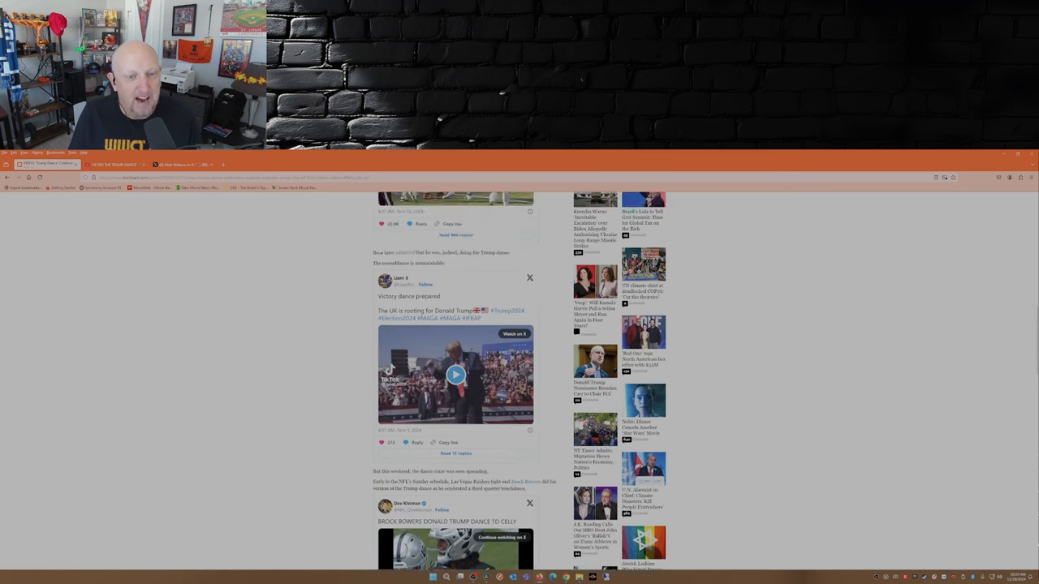
pyautogui.scroll(5, 469, 381)
pyautogui.scroll(3, 520, 381)
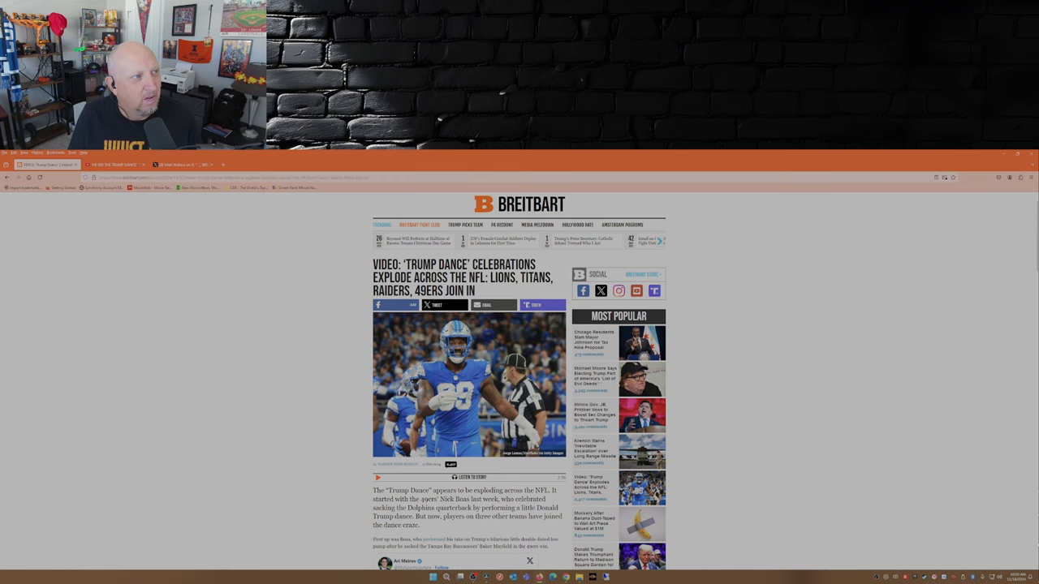
pyautogui.moveTo(114, 165)
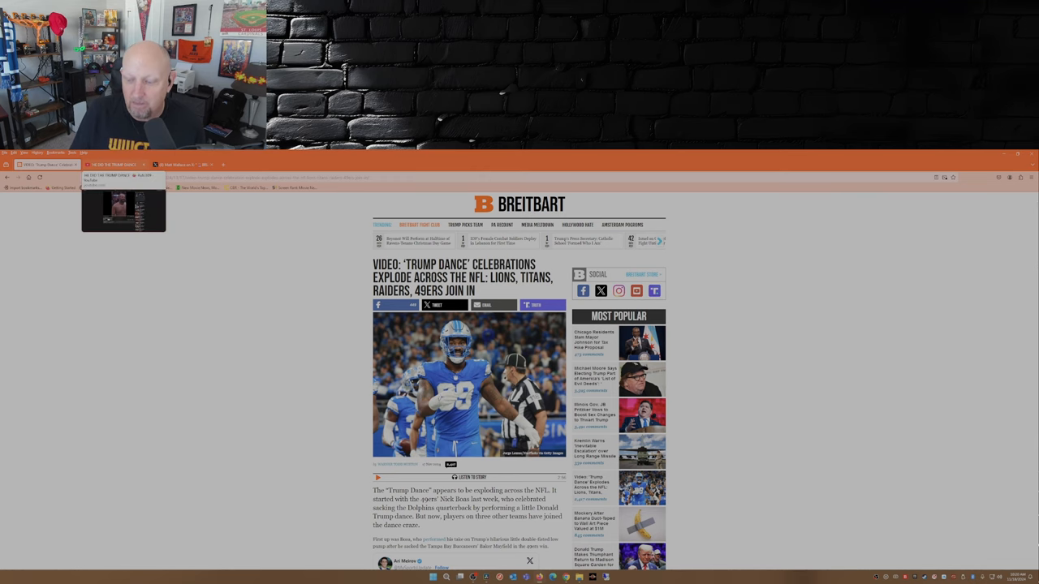
# Step: Play UFC's 'He Did The Trump Dance' clip with Jon Jones on YouTube
pyautogui.click(114, 165)
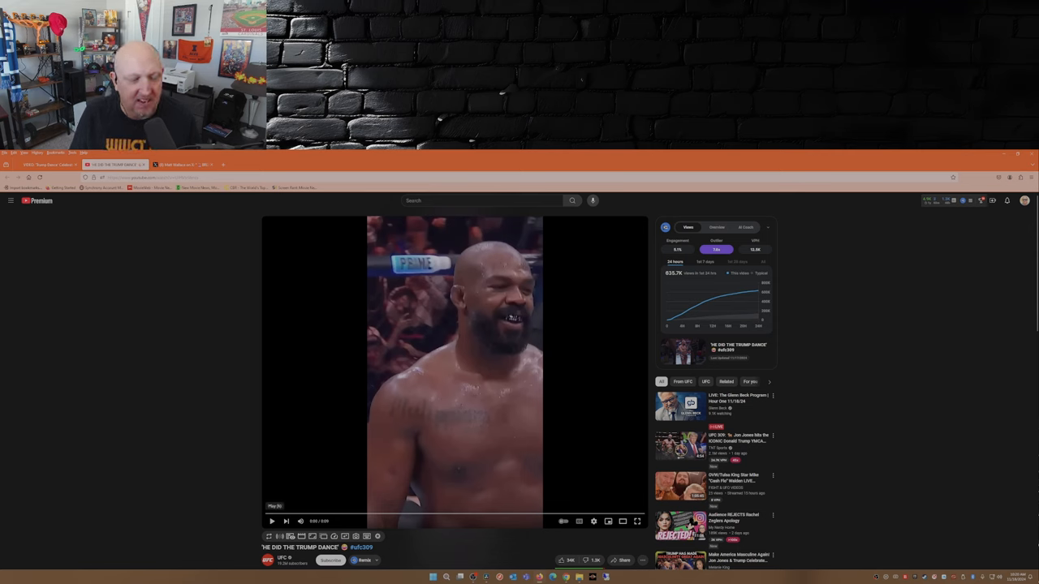
pyautogui.click(272, 521)
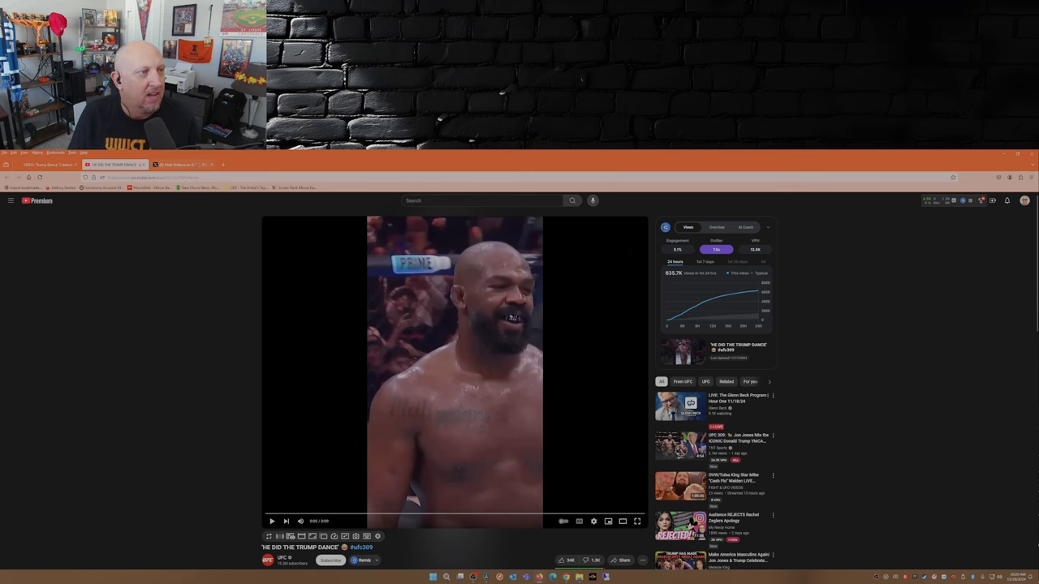
# Step: Switch to Matt Wallace's X post on the NFL possibly banning the Trump dance and read replies
pyautogui.hotkey('ctrl', 'Tab')
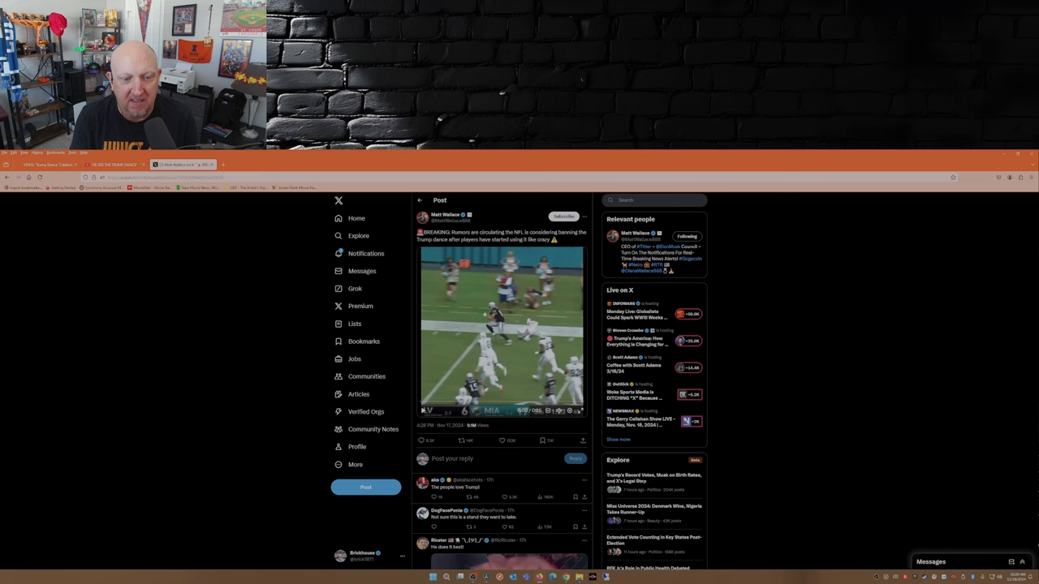
pyautogui.scroll(-1, 501, 381)
pyautogui.scroll(-1, 502, 381)
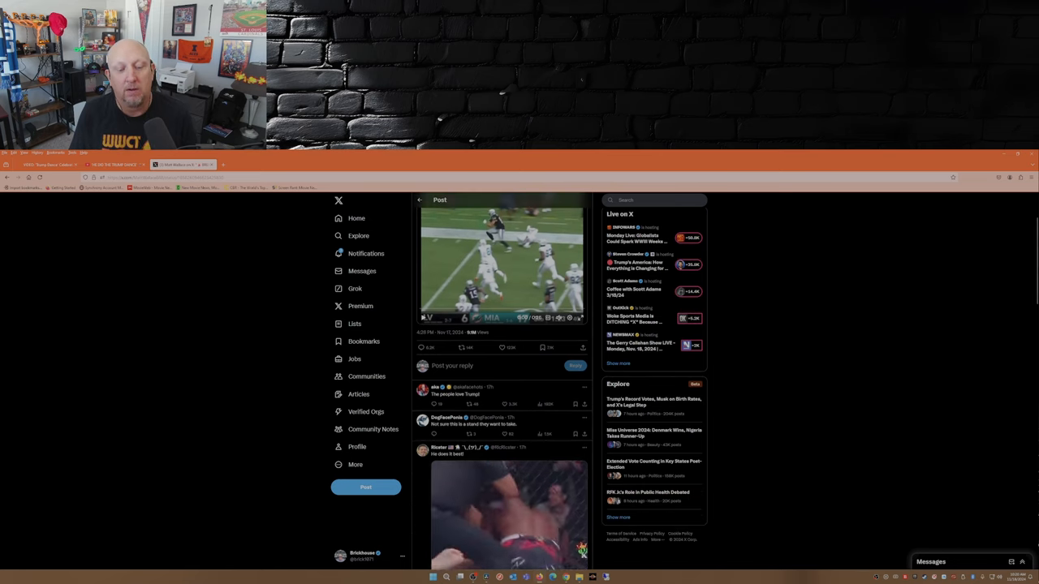
pyautogui.scroll(-1, 502, 382)
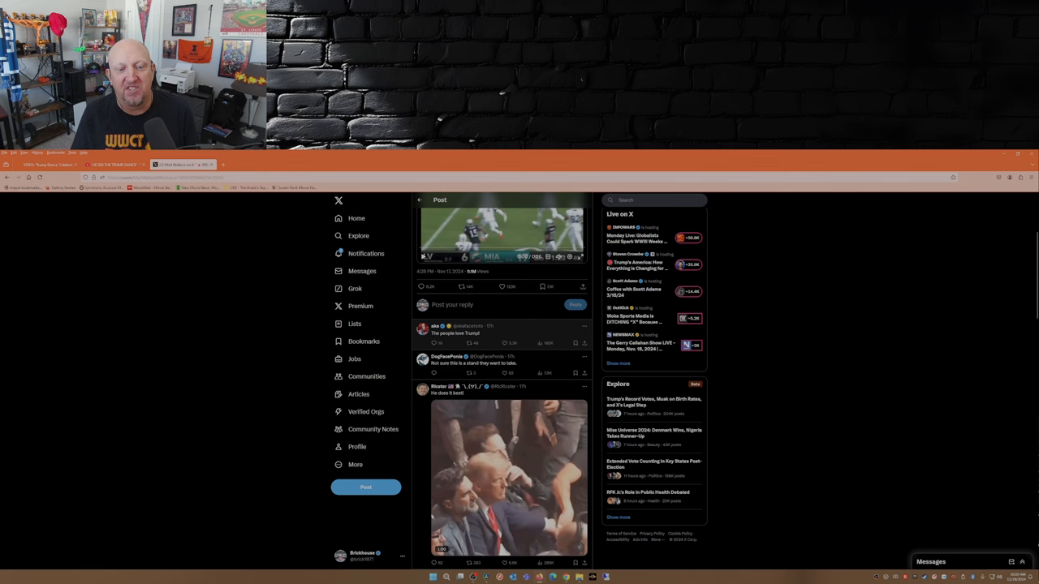
pyautogui.scroll(-1, 502, 382)
pyautogui.scroll(-1, 502, 382)
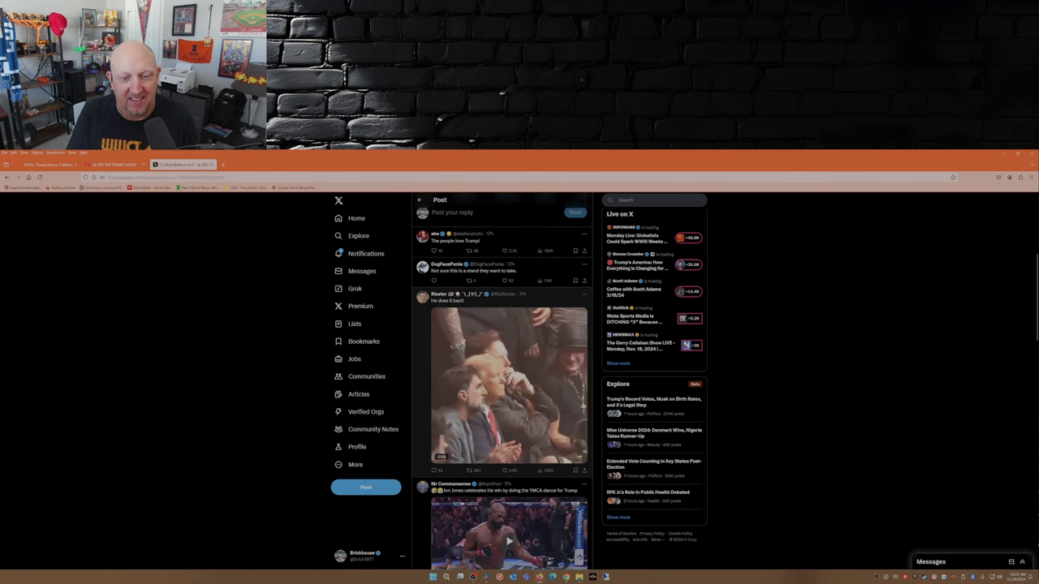
pyautogui.scroll(-2, 502, 381)
pyautogui.scroll(-2, 502, 381)
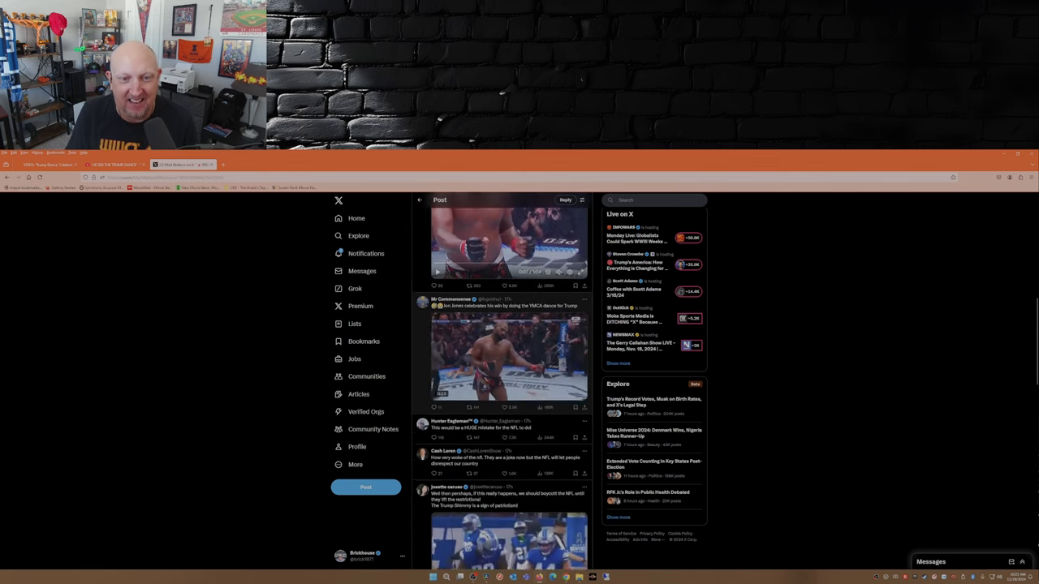
pyautogui.scroll(-1, 501, 381)
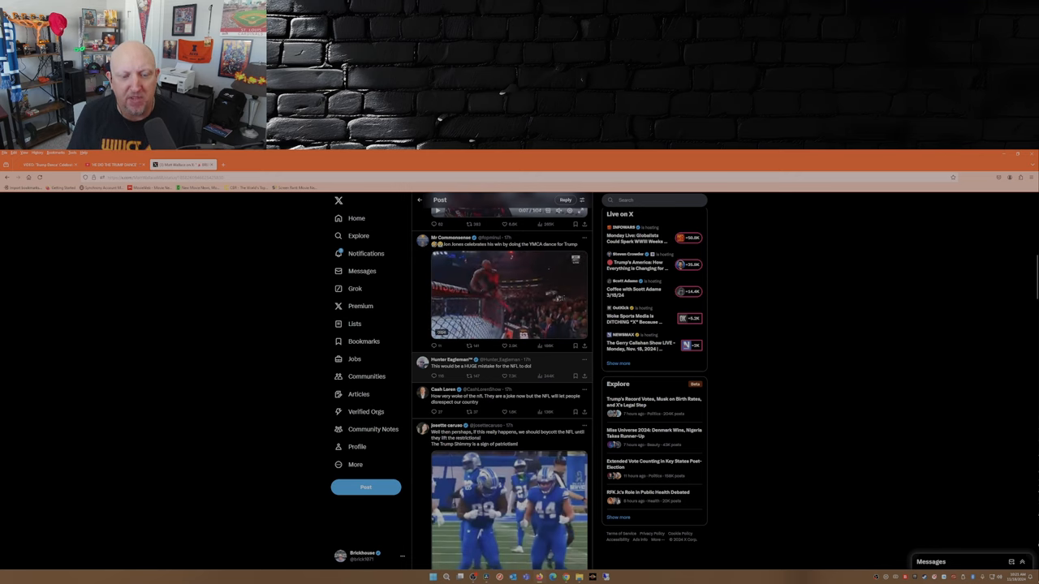
pyautogui.scroll(-1, 501, 381)
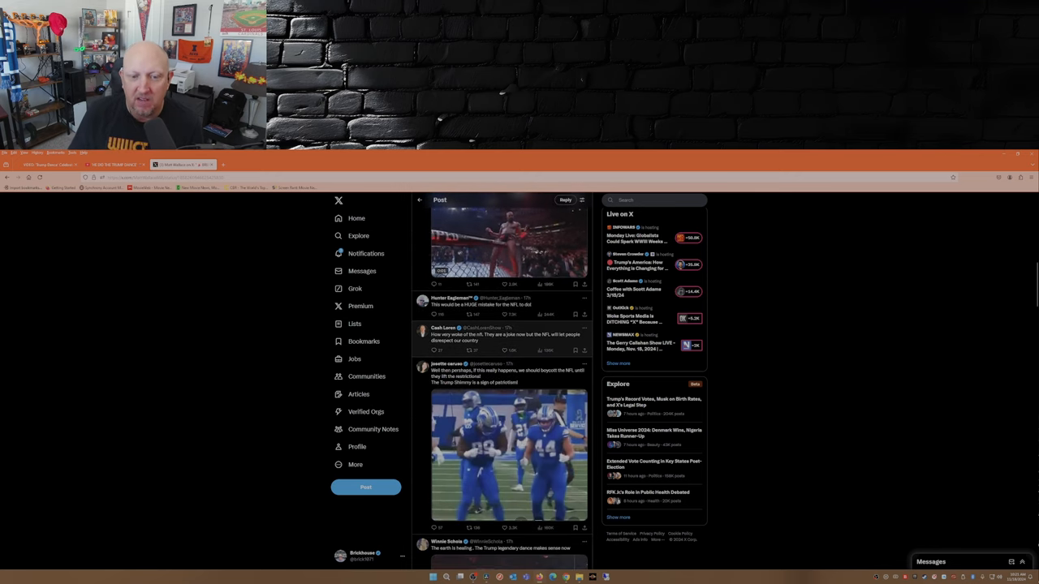
pyautogui.scroll(-1, 502, 381)
pyautogui.scroll(-2, 502, 381)
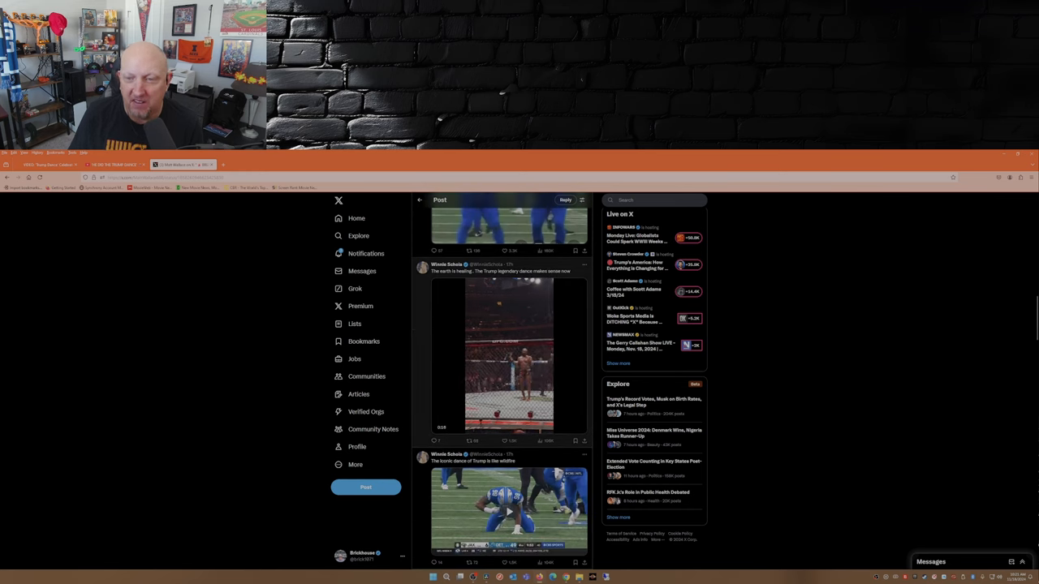
pyautogui.scroll(5, 501, 381)
pyautogui.scroll(3, 501, 382)
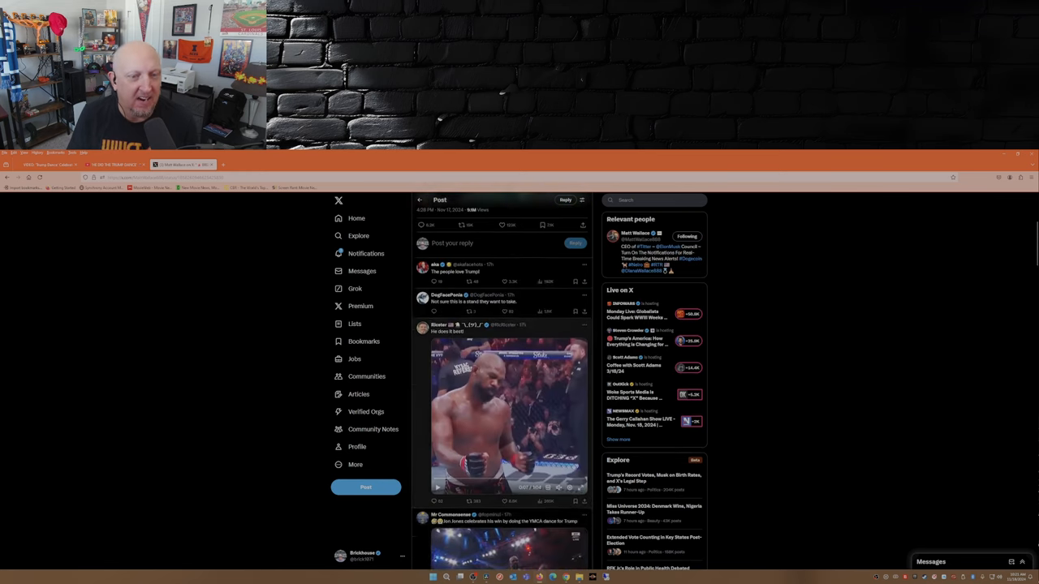
pyautogui.scroll(3, 502, 382)
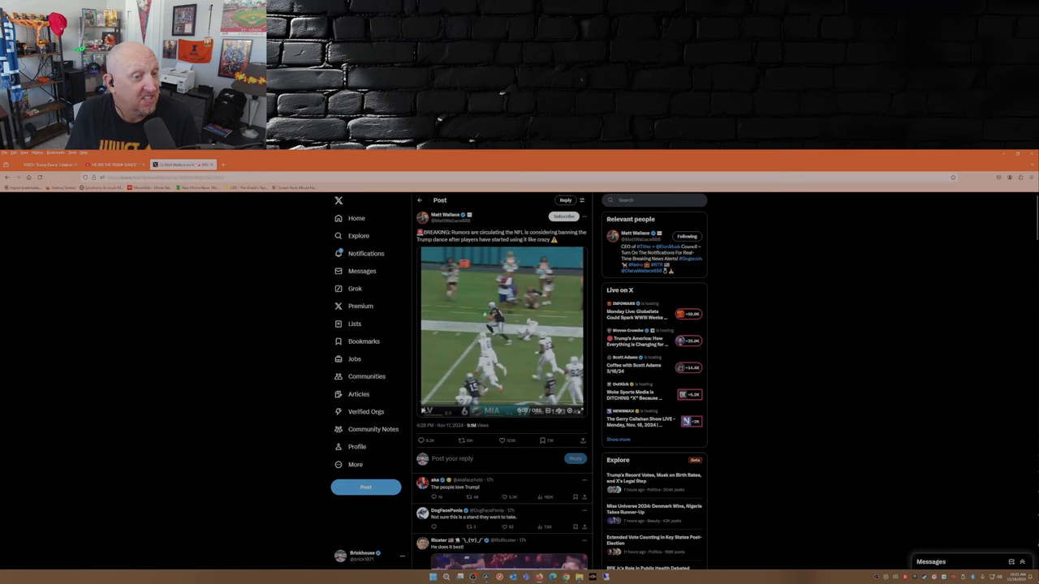